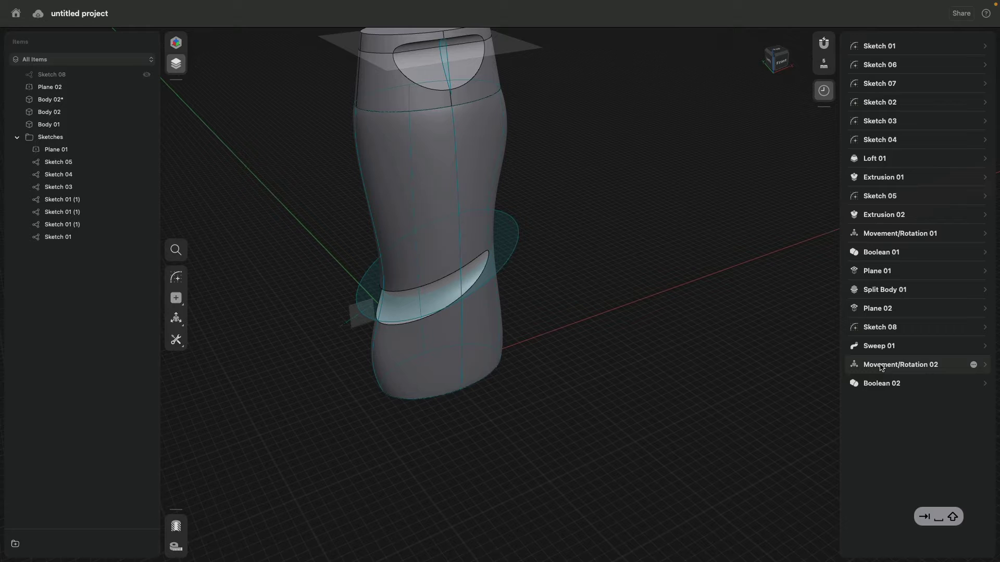
Shift the bottle's diagonal groove 3 mm along its axis in Movement/Rotation 02, recomputing through Boolean 02
click(880, 367)
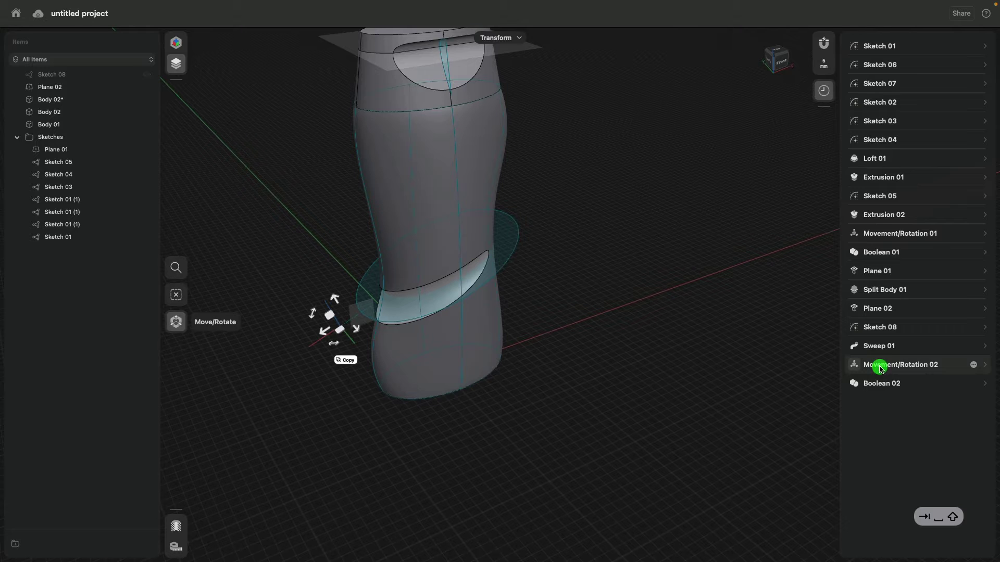
click(327, 334)
drag(326, 334, 357, 330)
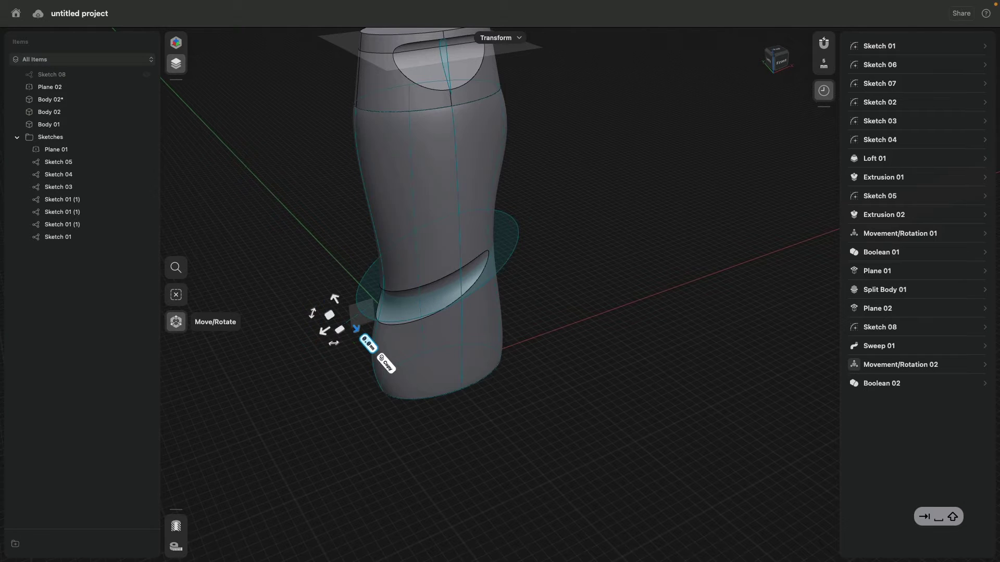
click(881, 386)
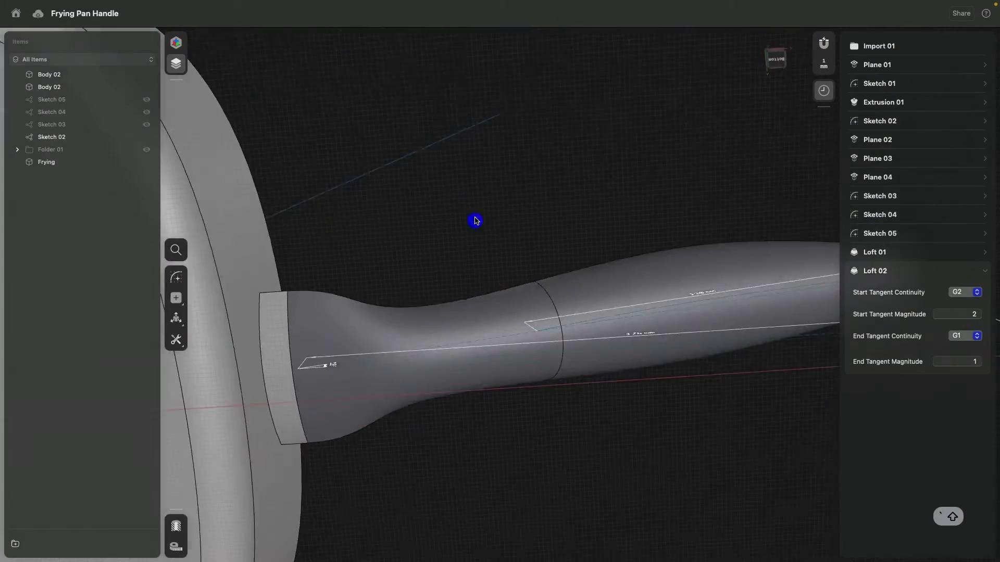
Try Loft 02 start tangent magnitudes of 2, 1.5 and 1, settling on 1
mouse_move(473, 221)
right_down()
mouse_move(480, 290)
mouse_move(520, 343)
right_up()
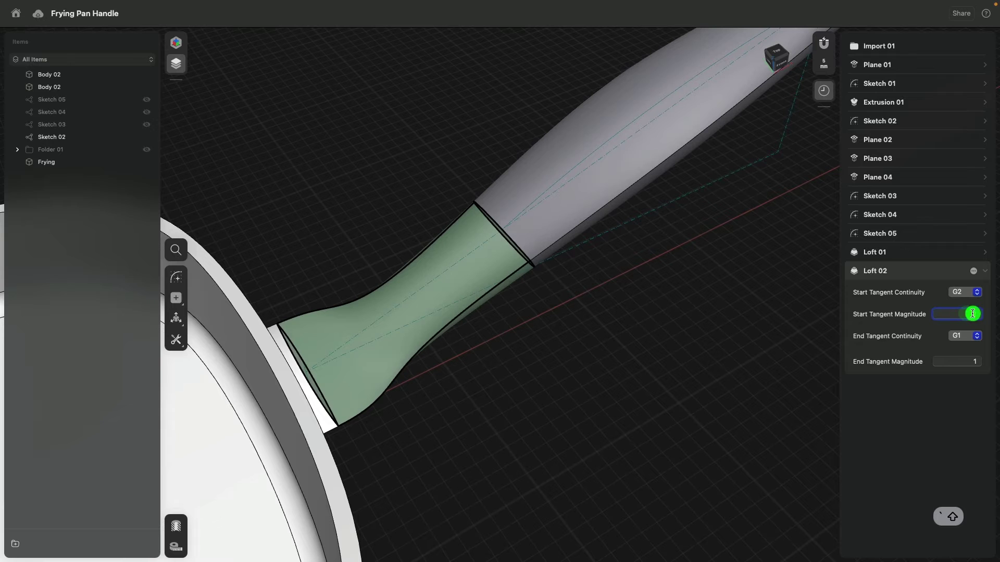
text(2)
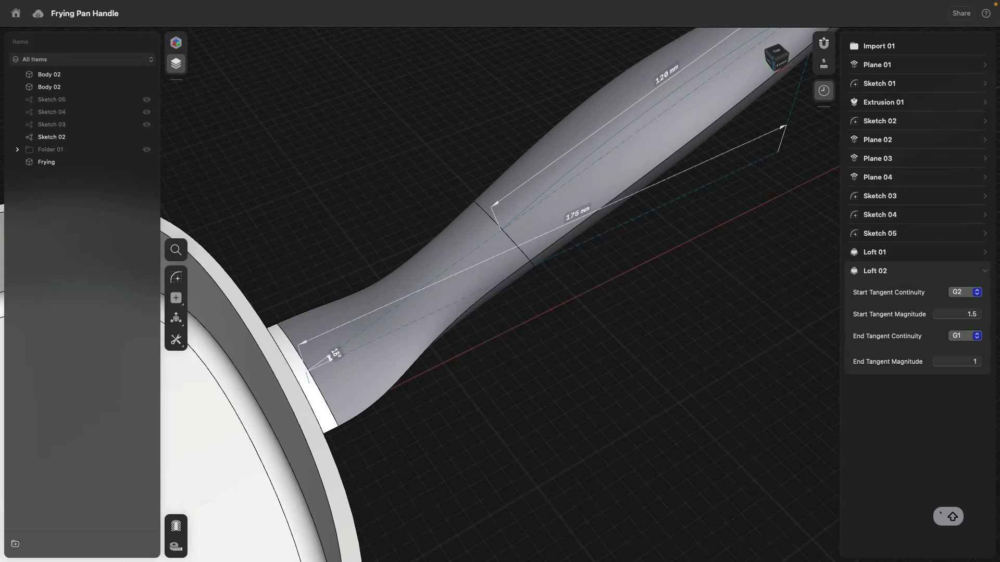
key(Return)
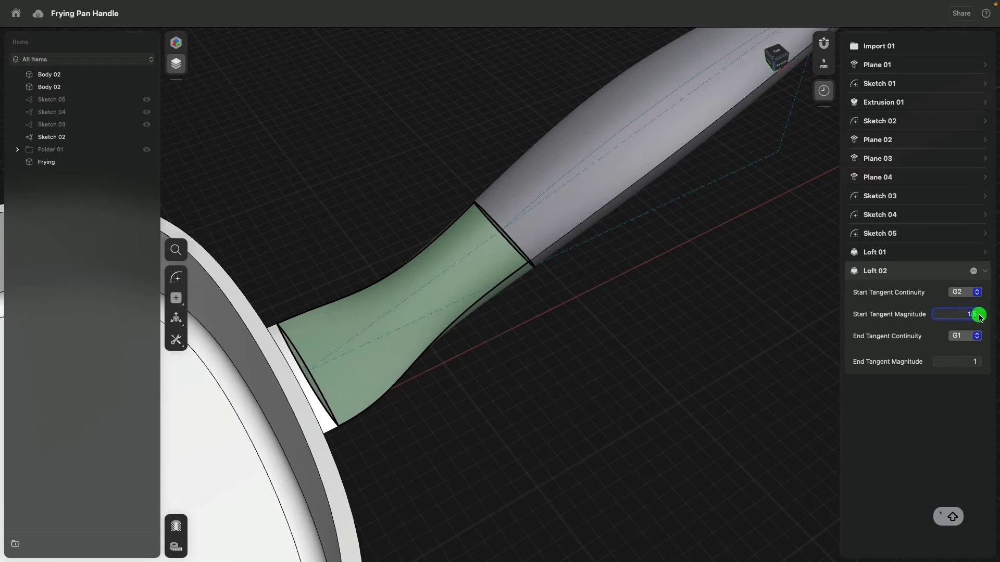
key(Return)
right_drag(752, 313, 683, 345)
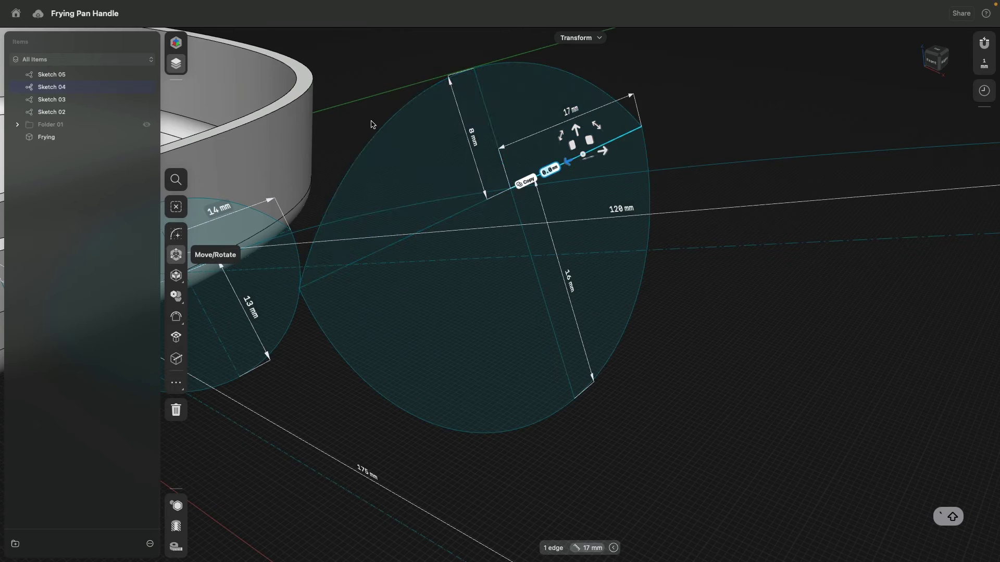
Convert the four inner dimension lines of oval Sketch 04, including the 8 mm line, to construction lines
click(377, 130)
double_click(379, 132)
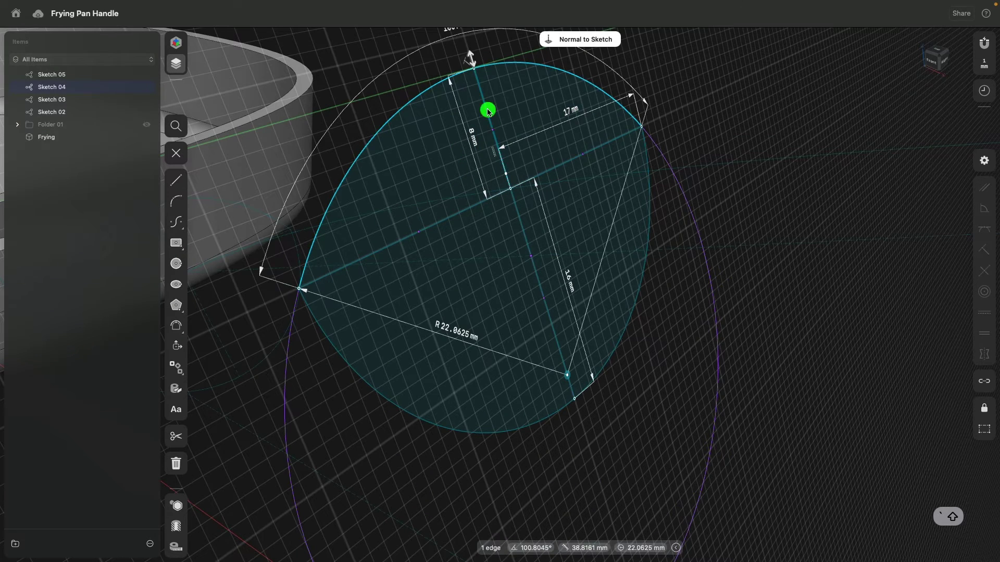
click(489, 112)
click(516, 199)
click(547, 170)
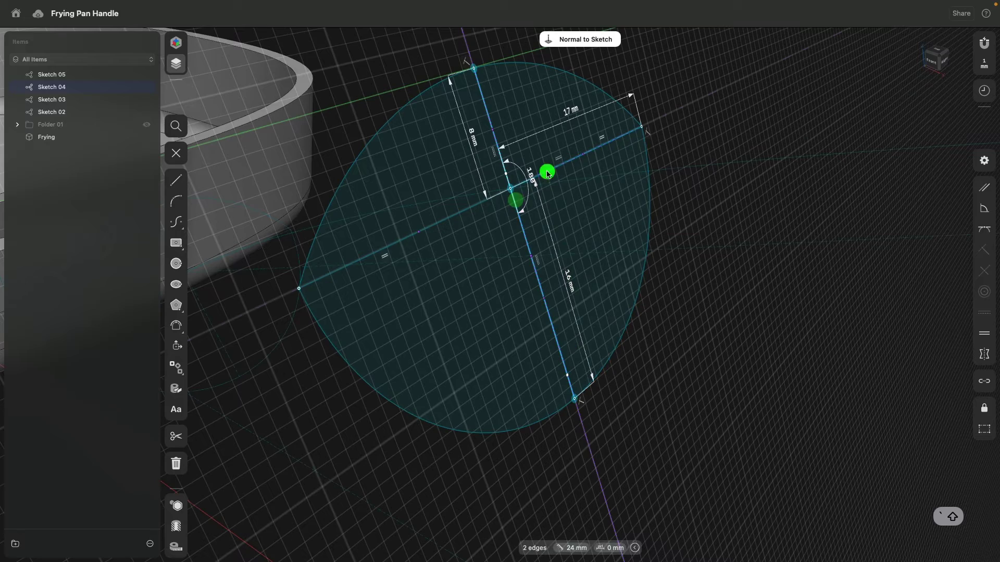
click(465, 211)
click(986, 430)
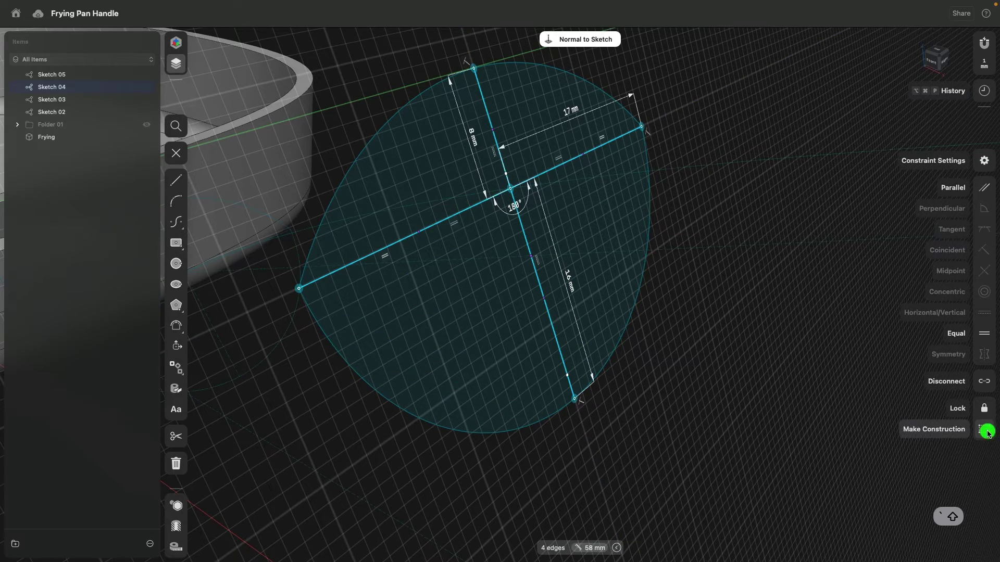
click(745, 330)
Exit the sketch and select the smaller and larger handle cross-section profiles
scroll(737, 380, down, 5)
click(767, 344)
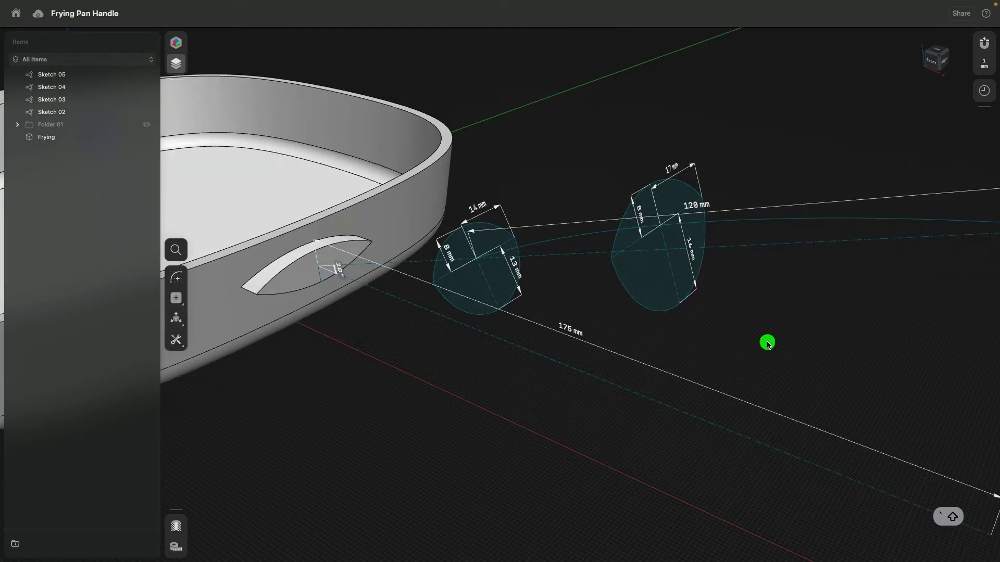
click(496, 295)
click(632, 273)
scroll(598, 290, down, 3)
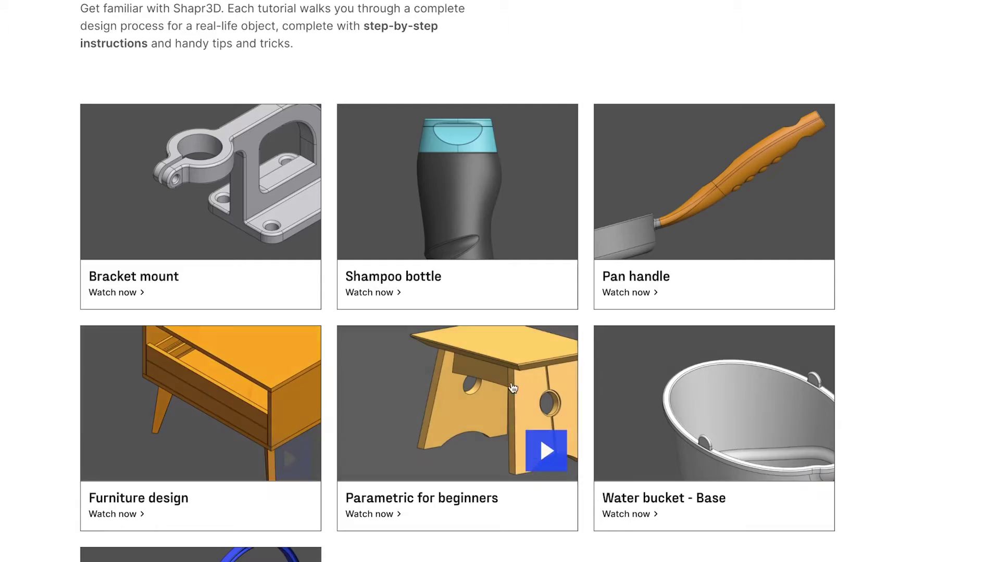
scroll(729, 395, down, 5)
scroll(153, 423, down, 3)
scroll(62, 391, down, 6)
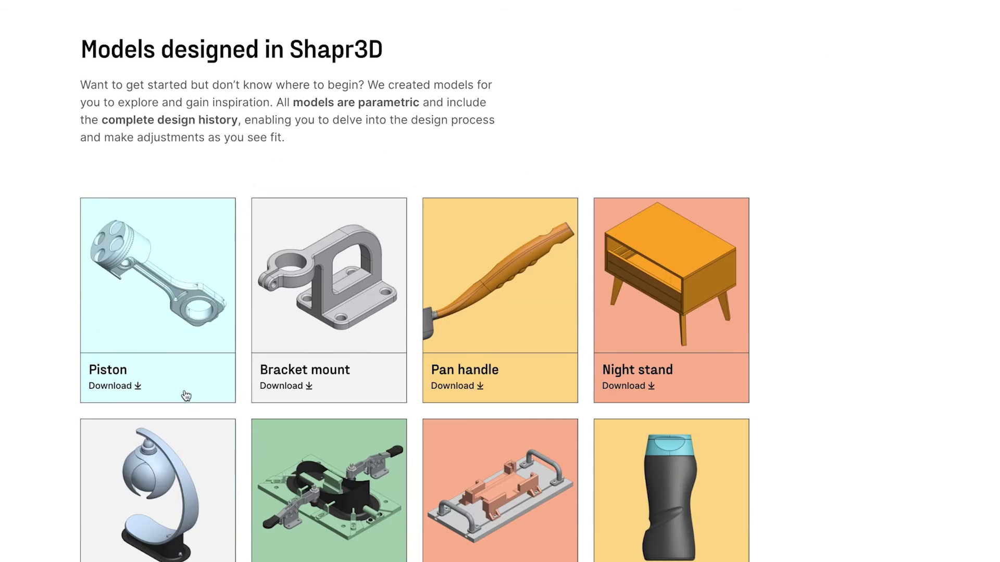
scroll(518, 283, down, 3)
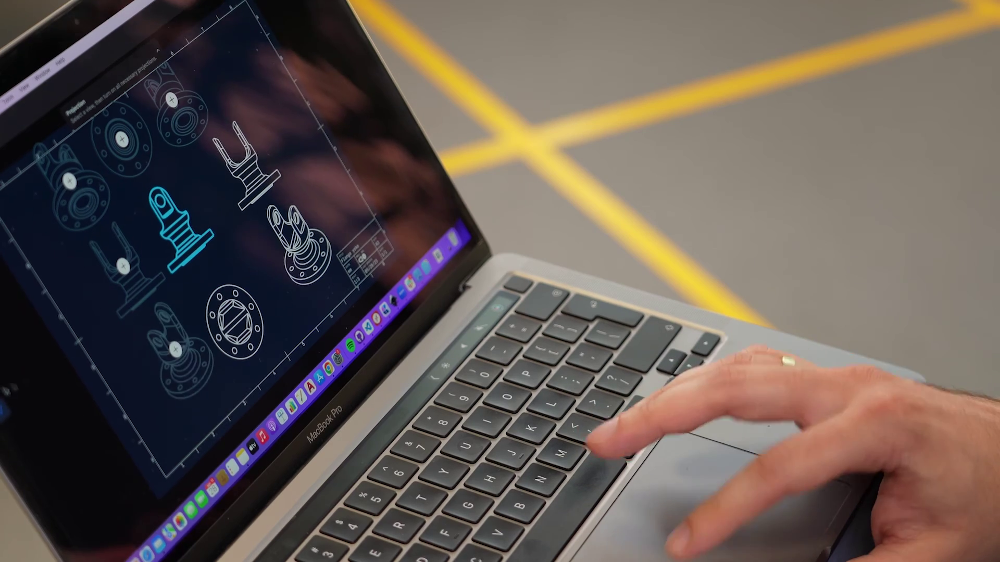
Add a 104 length dimension, scale detail B to 2:1, and place an enlarged 3-D view in the title block
click(26, 395)
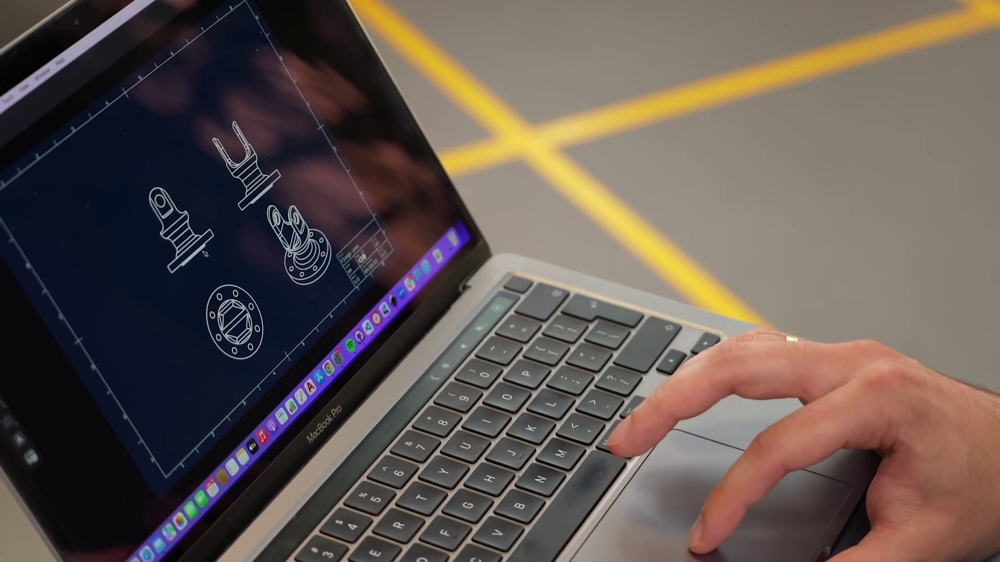
click(193, 262)
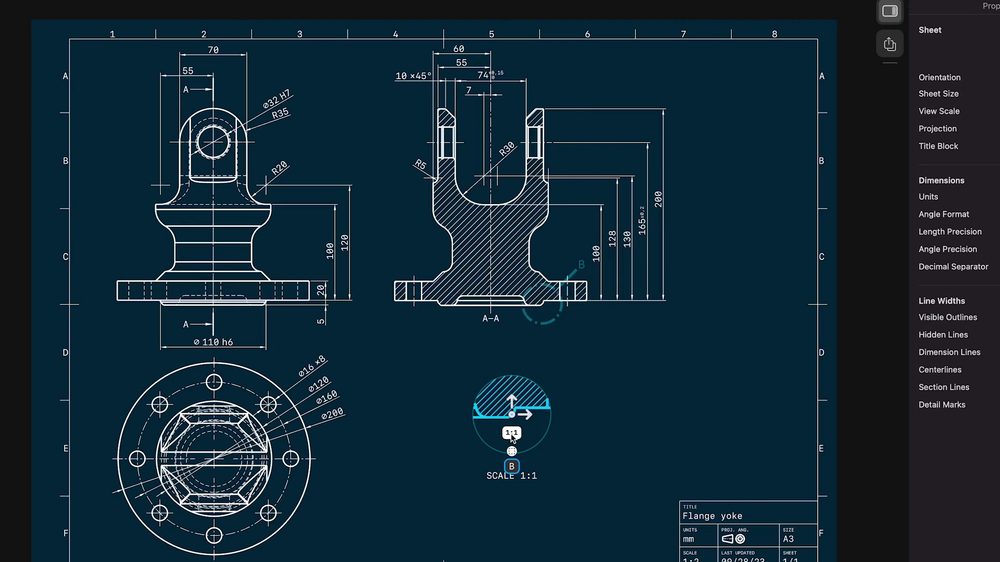
click(512, 433)
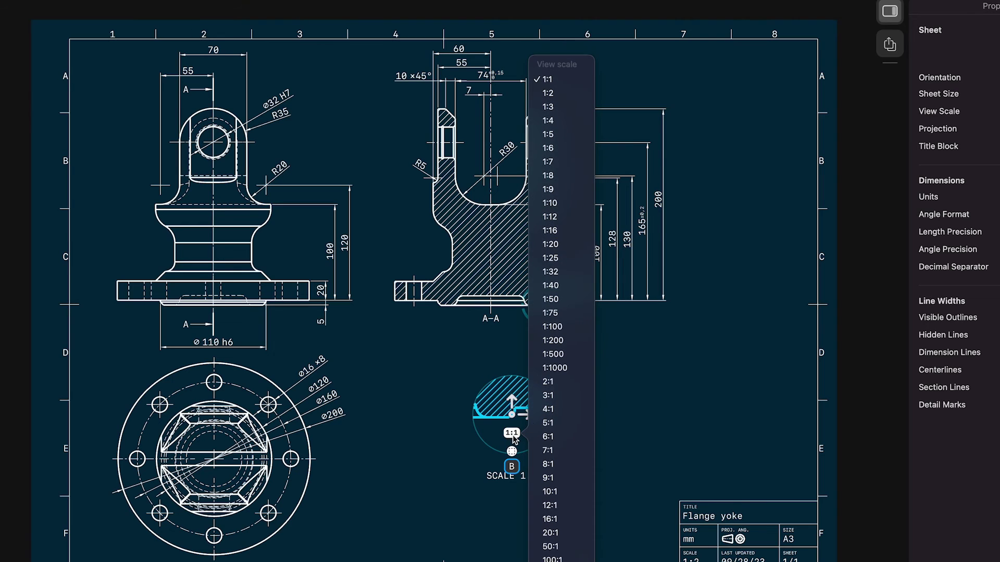
click(548, 382)
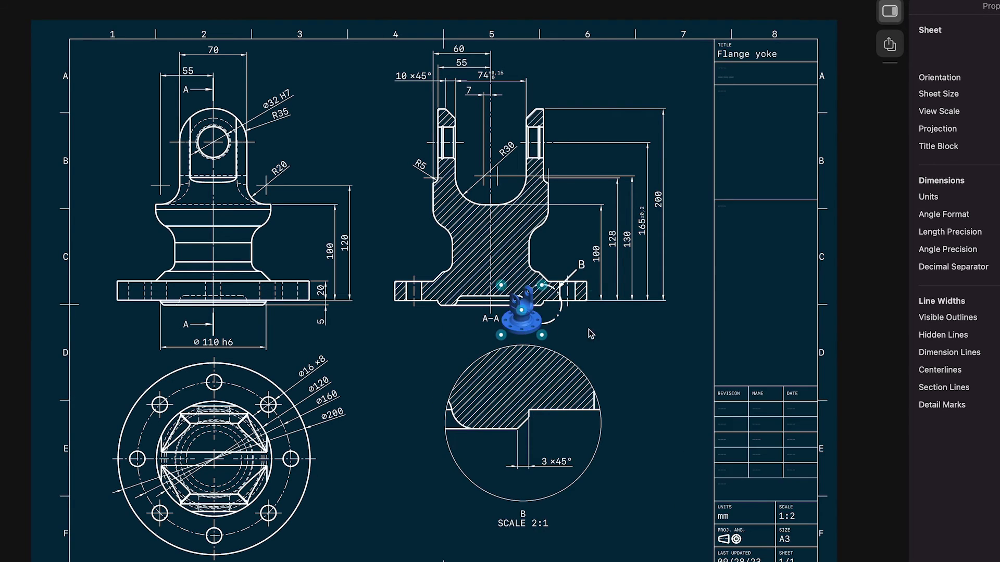
drag(591, 334, 806, 263)
click(634, 390)
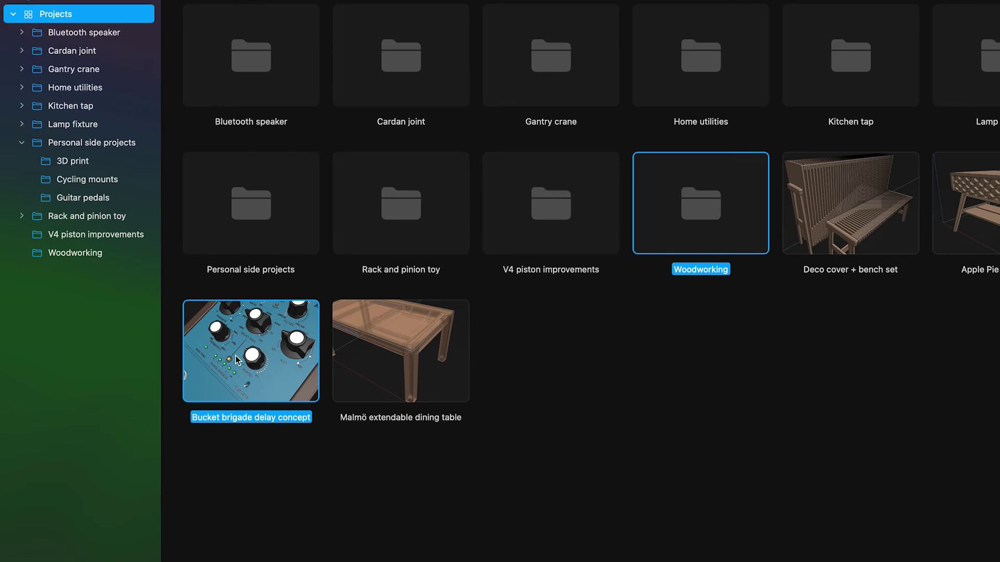
Move the Woodworking folder into Personal side projects
drag(236, 355, 287, 247)
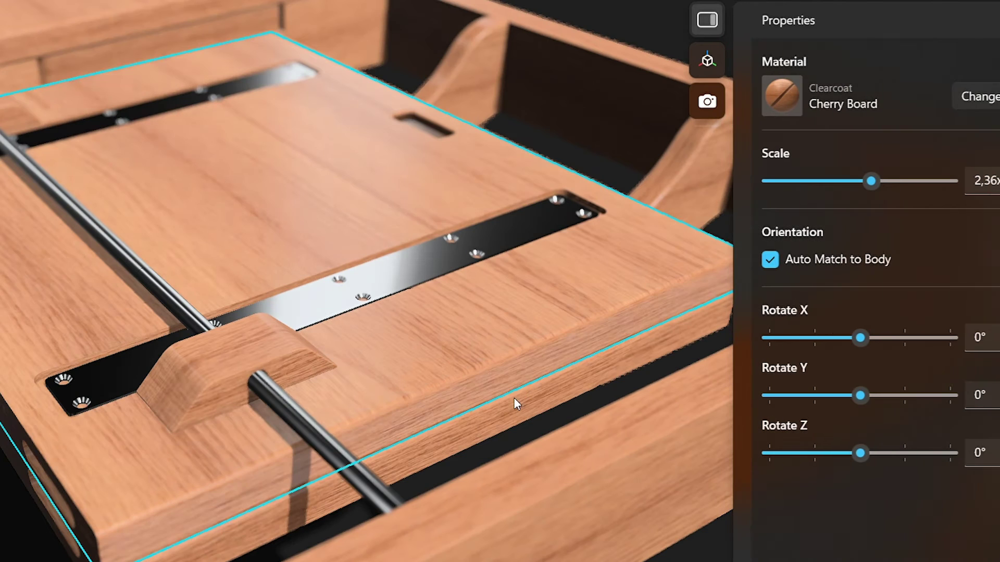
Rotate the board's Cherry Board wood grain to 70° about Z
drag(843, 454, 885, 456)
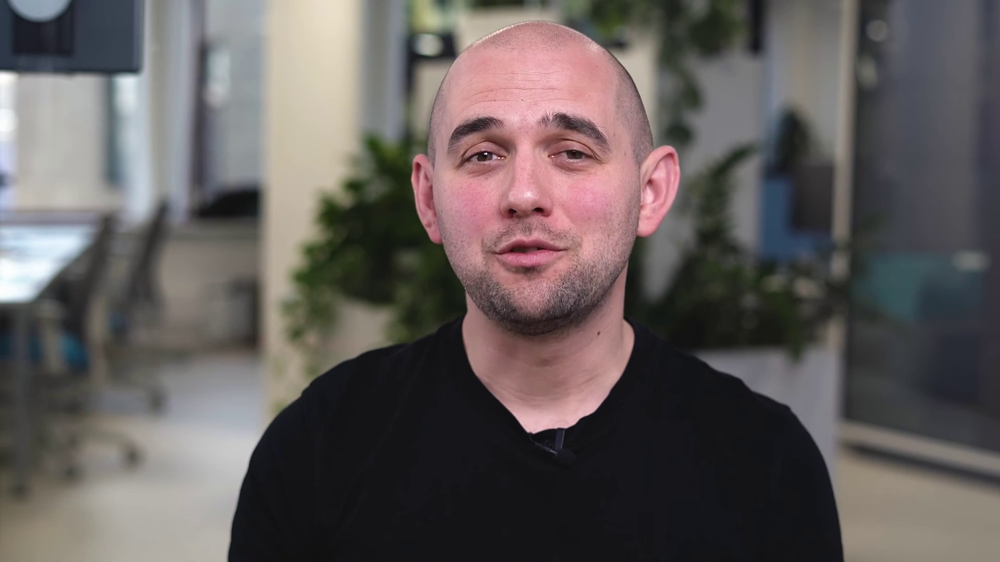